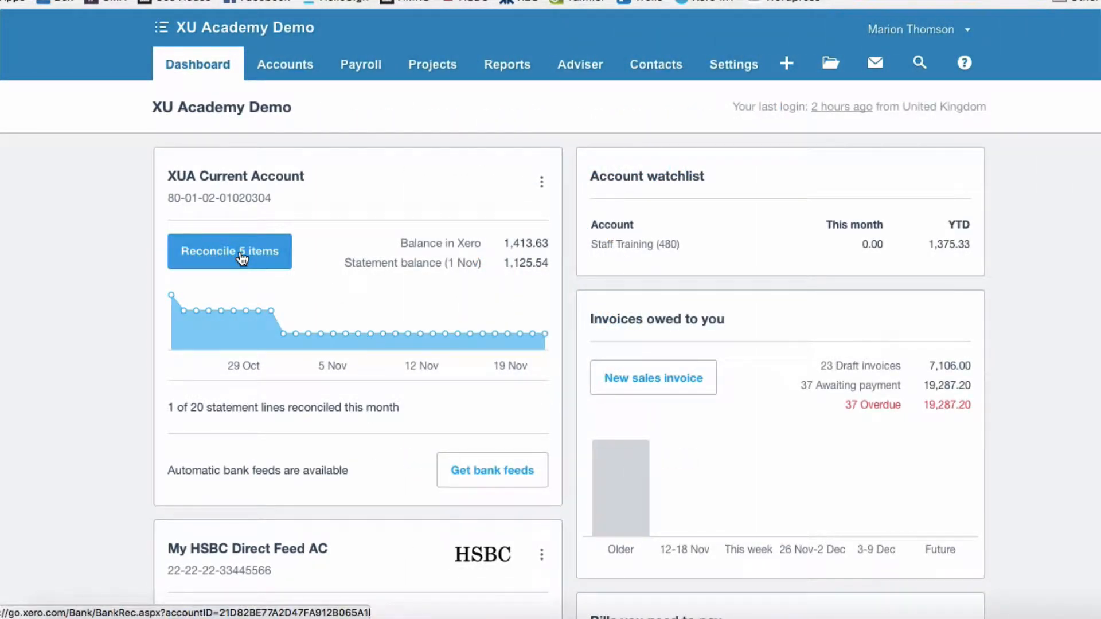
- Open the Reconcile view for the XUA Current Account from the dashboard
{"action": "left_click", "coordinate": [242, 259]}
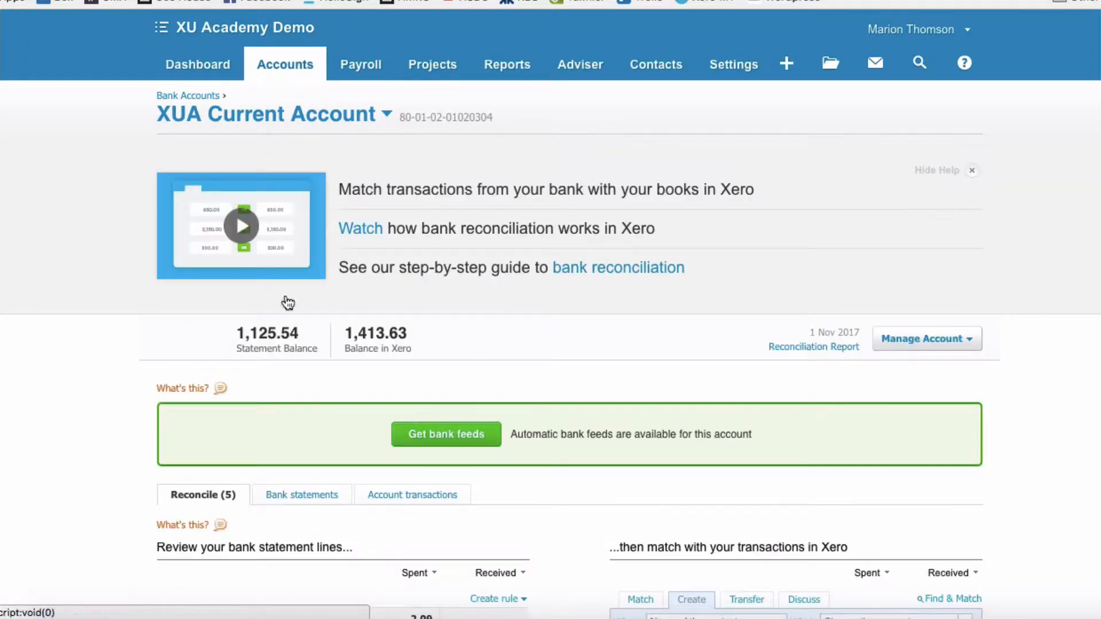
{"action": "scroll", "coordinate": [448, 341], "scroll_direction": "down", "scroll_amount": 1}
{"action": "scroll", "coordinate": [448, 345], "scroll_direction": "down", "scroll_amount": 4}
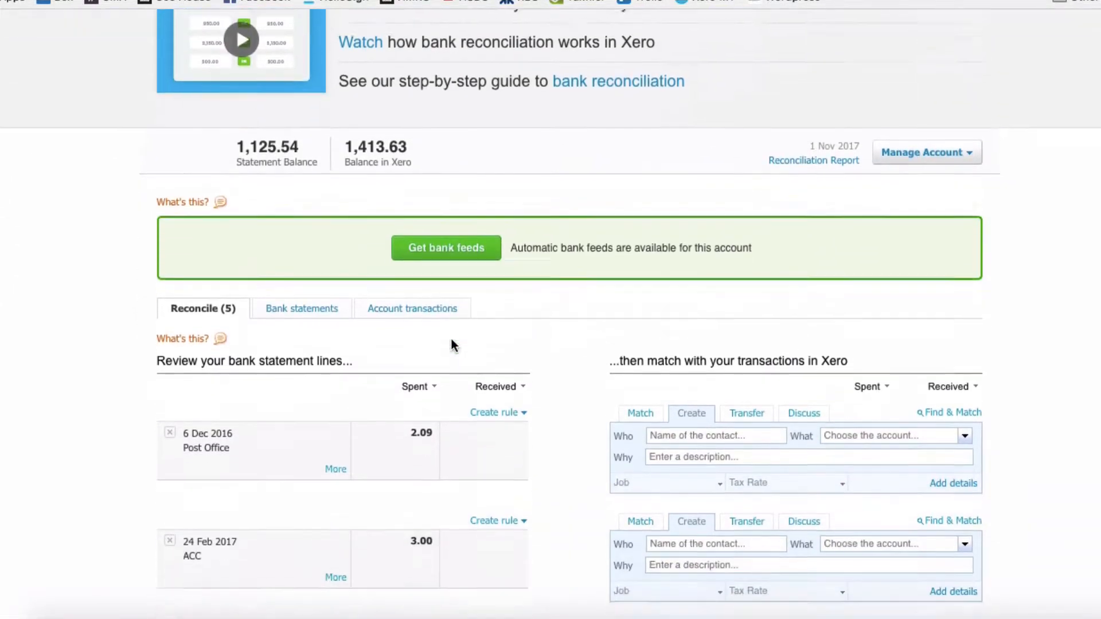
{"action": "scroll", "coordinate": [451, 343], "scroll_direction": "down", "scroll_amount": 2}
{"action": "scroll", "coordinate": [453, 344], "scroll_direction": "down", "scroll_amount": 1}
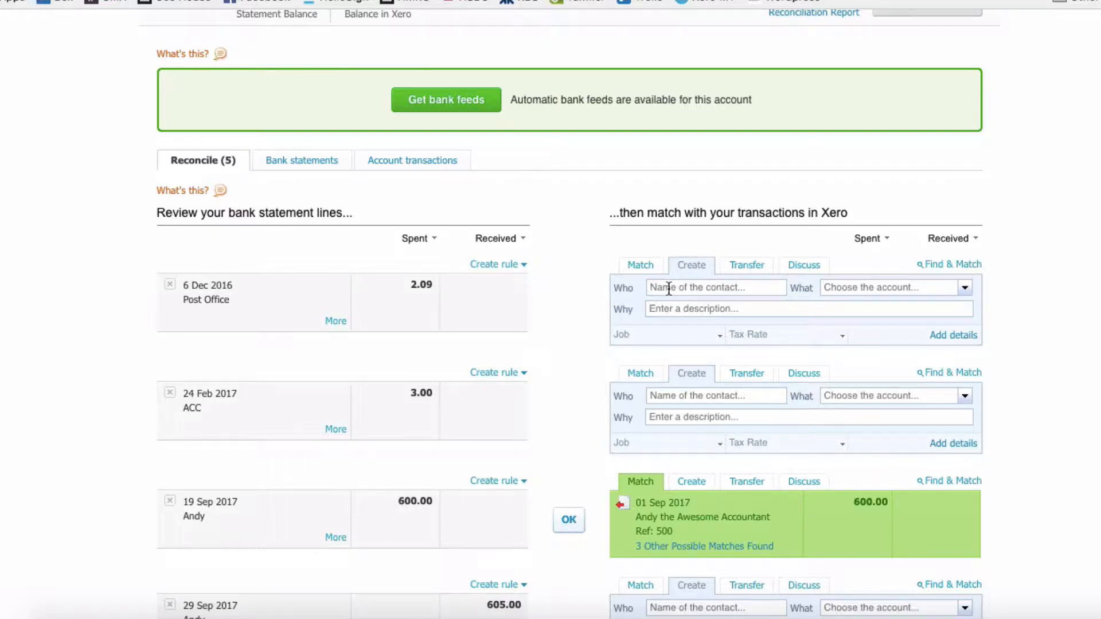
- Code the 2.09 line to new contact Post Office and account 425 Postage, Freight & Courier
{"action": "left_click", "coordinate": [669, 290]}
{"action": "type", "text": "Post "}
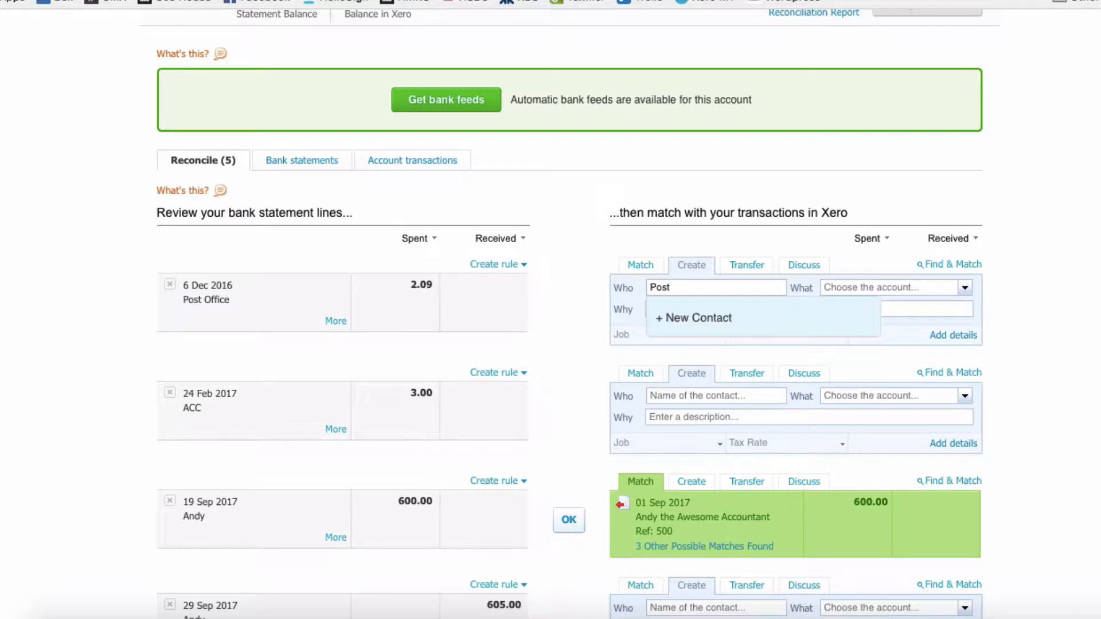
{"action": "type", "text": "Office"}
{"action": "key", "text": "Tab"}
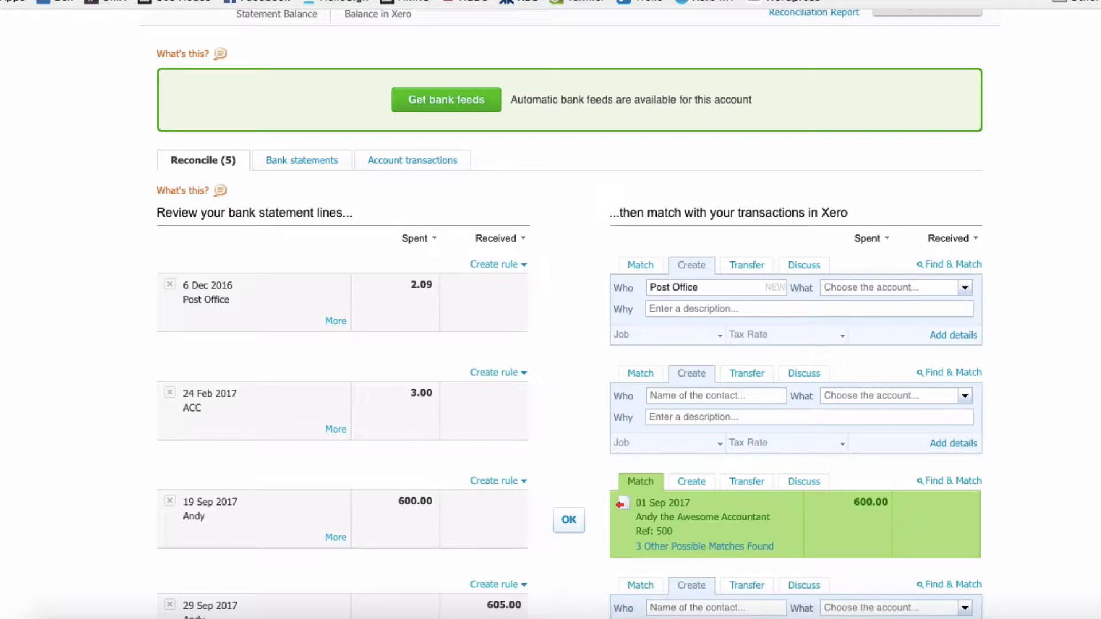
{"action": "type", "text": "p"}
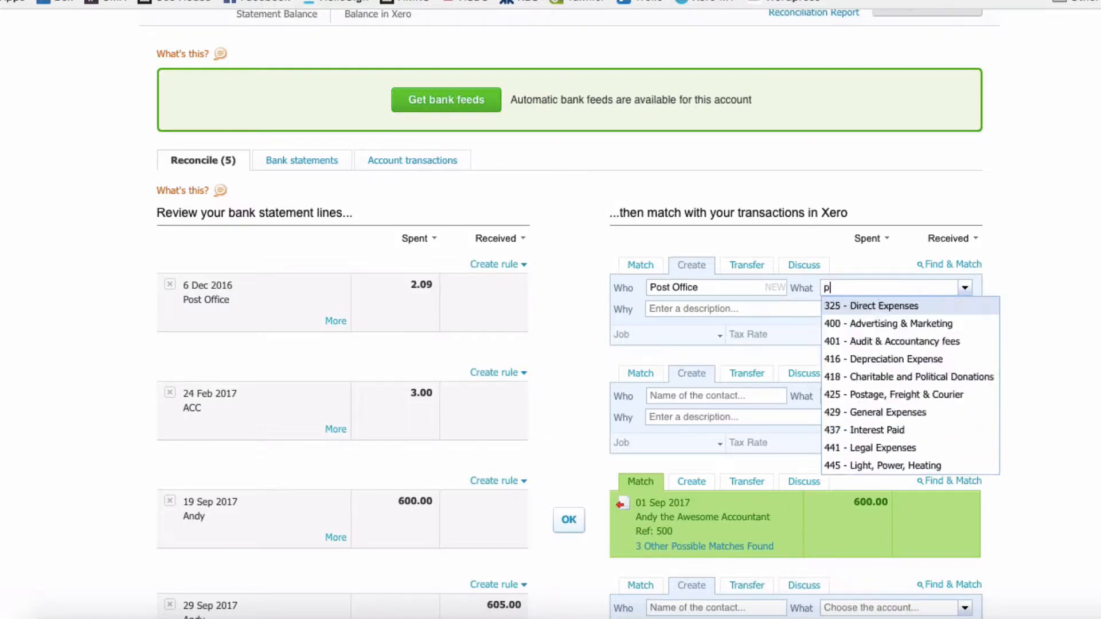
{"action": "type", "text": "ost"}
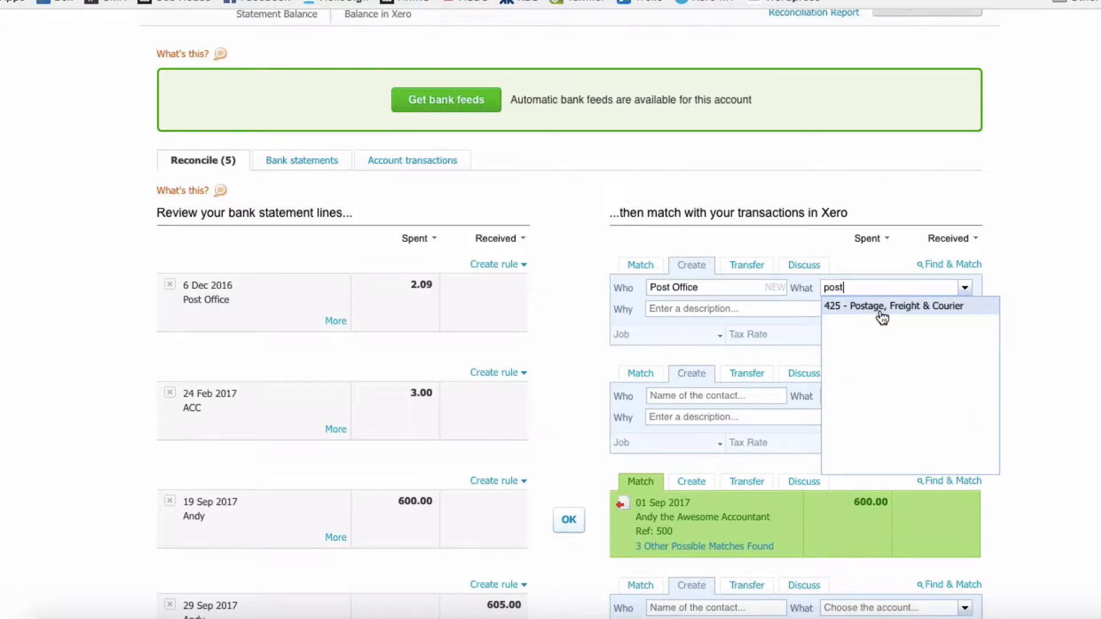
{"action": "left_click", "coordinate": [881, 312]}
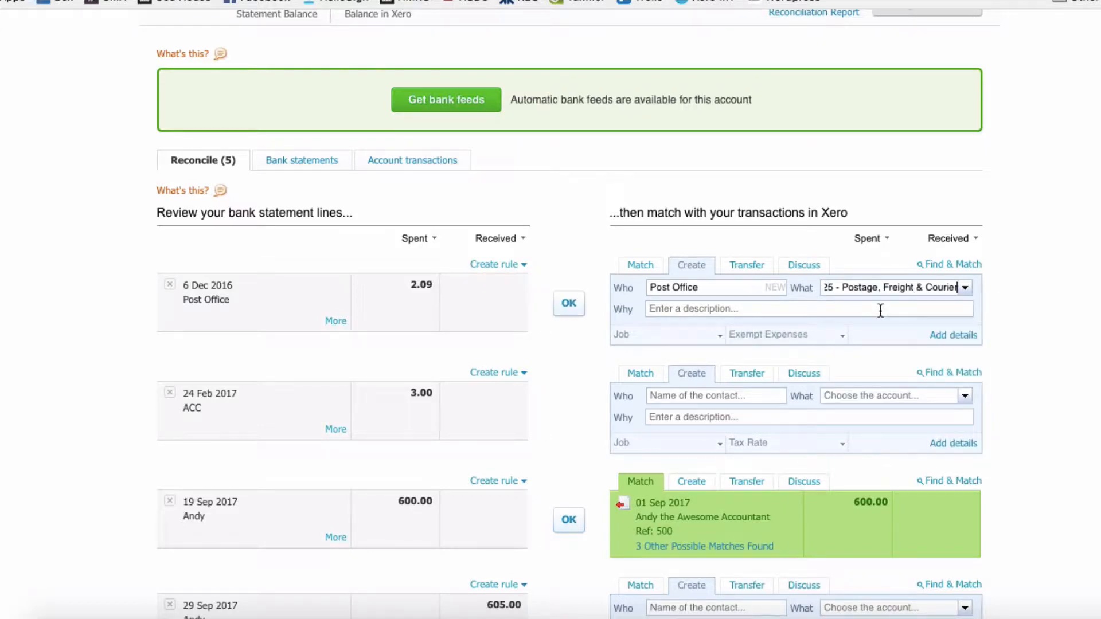
- In the payment's details, preview and select Example Receipt - Post Office.png from the file library
{"action": "left_click", "coordinate": [947, 337]}
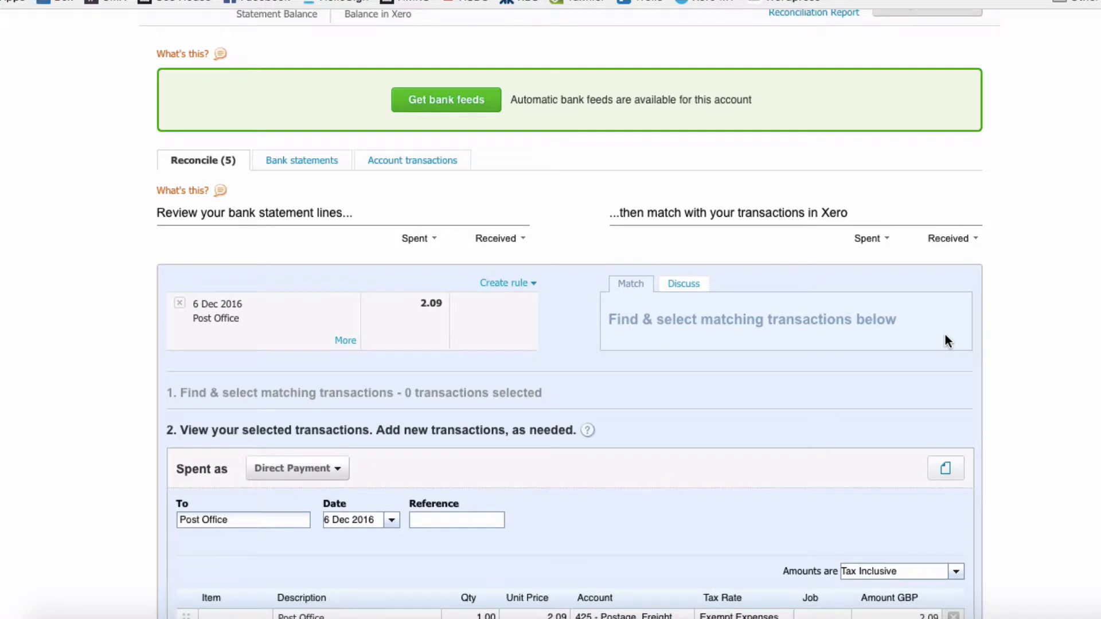
{"action": "scroll", "coordinate": [877, 418], "scroll_direction": "down", "scroll_amount": 2}
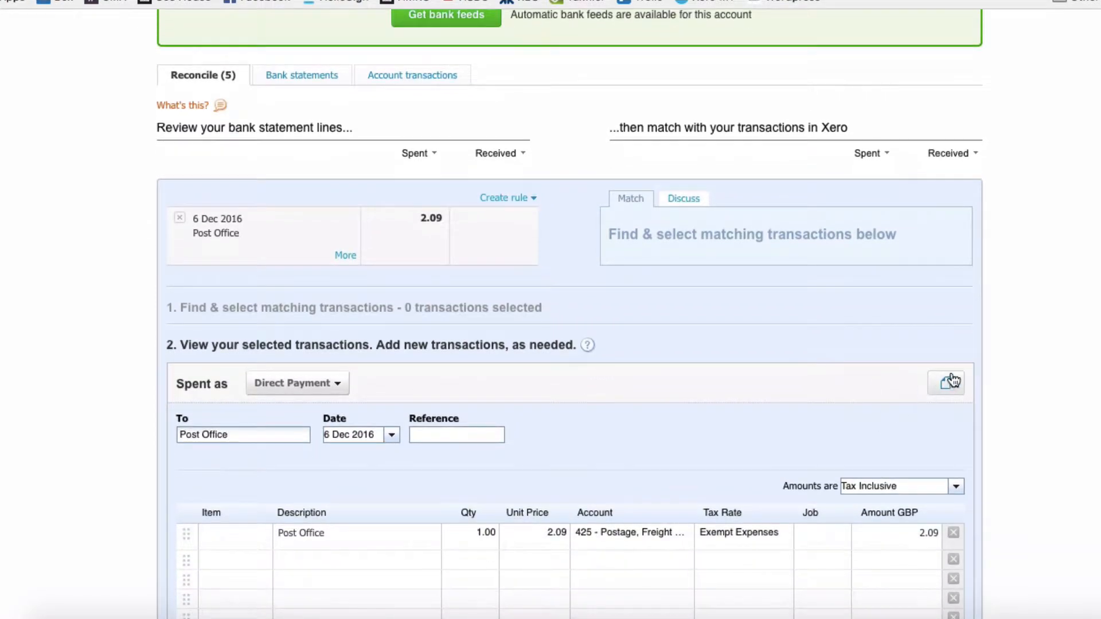
{"action": "left_click", "coordinate": [946, 388]}
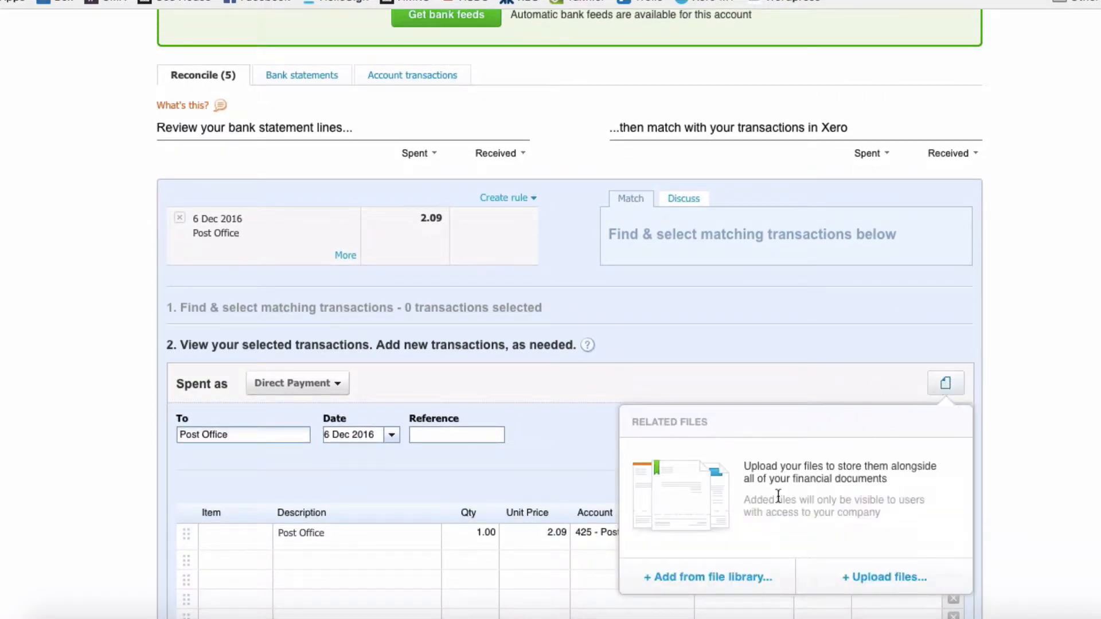
{"action": "left_click", "coordinate": [705, 578]}
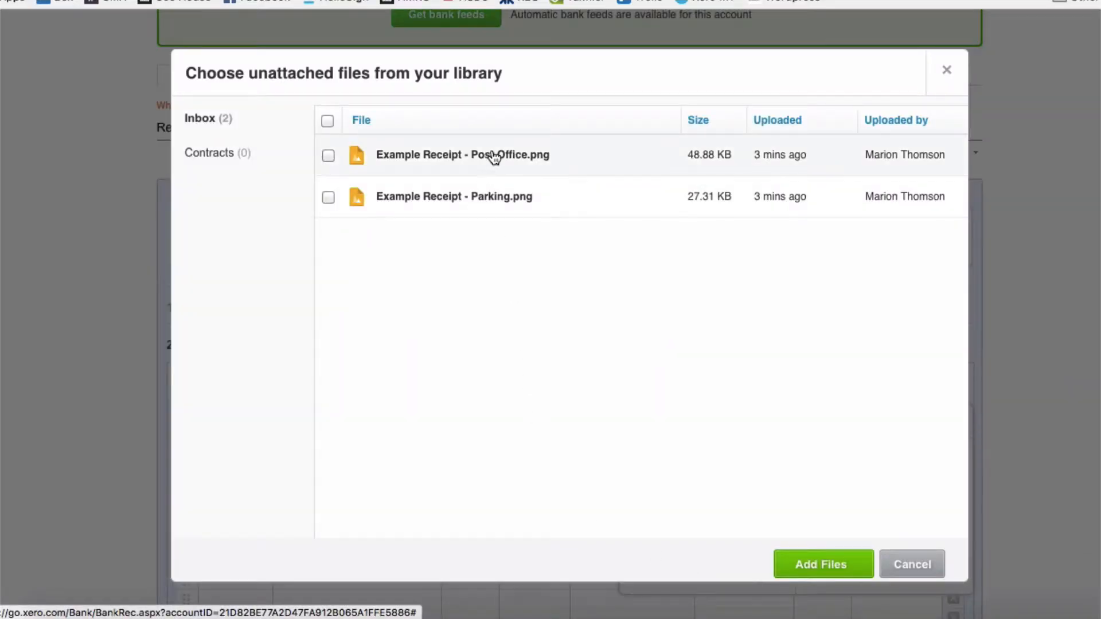
{"action": "left_click", "coordinate": [496, 160]}
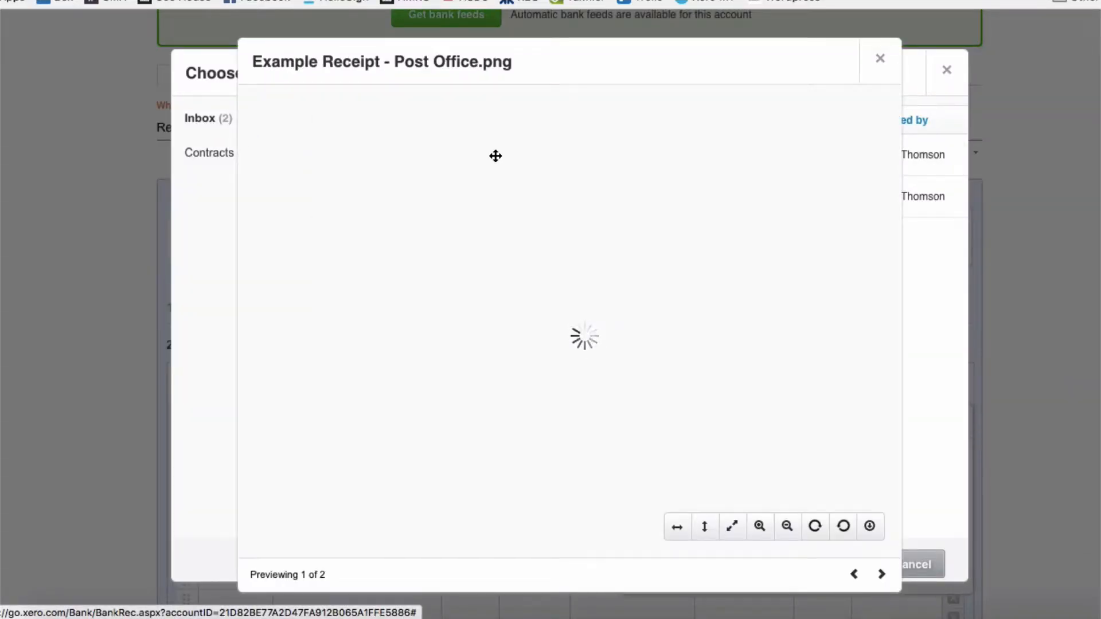
{"action": "left_click", "coordinate": [878, 64]}
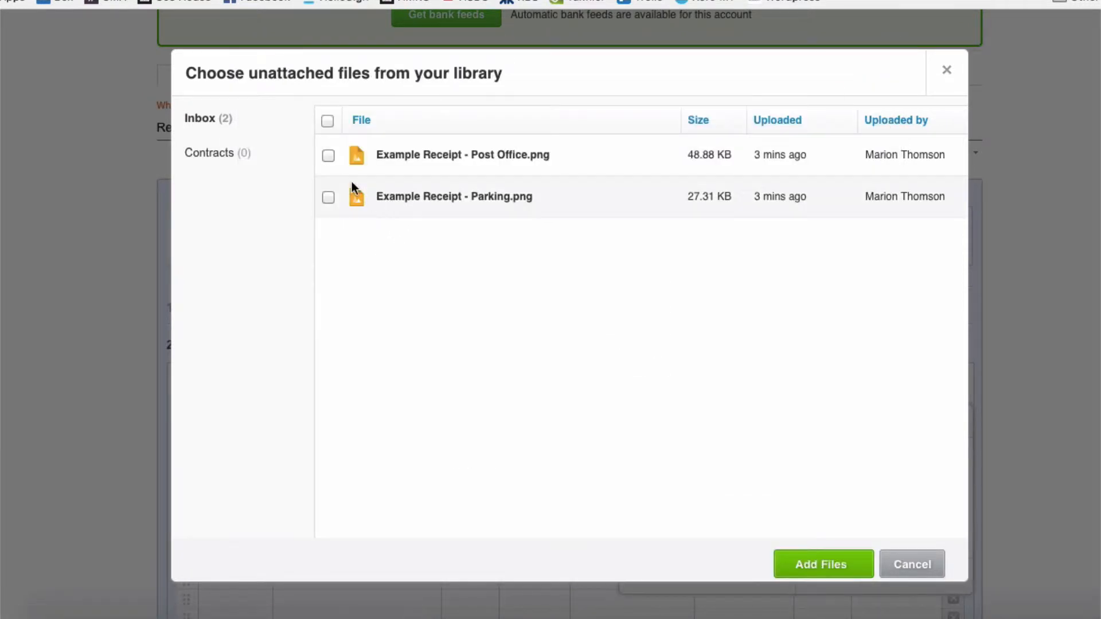
{"action": "left_click", "coordinate": [328, 155]}
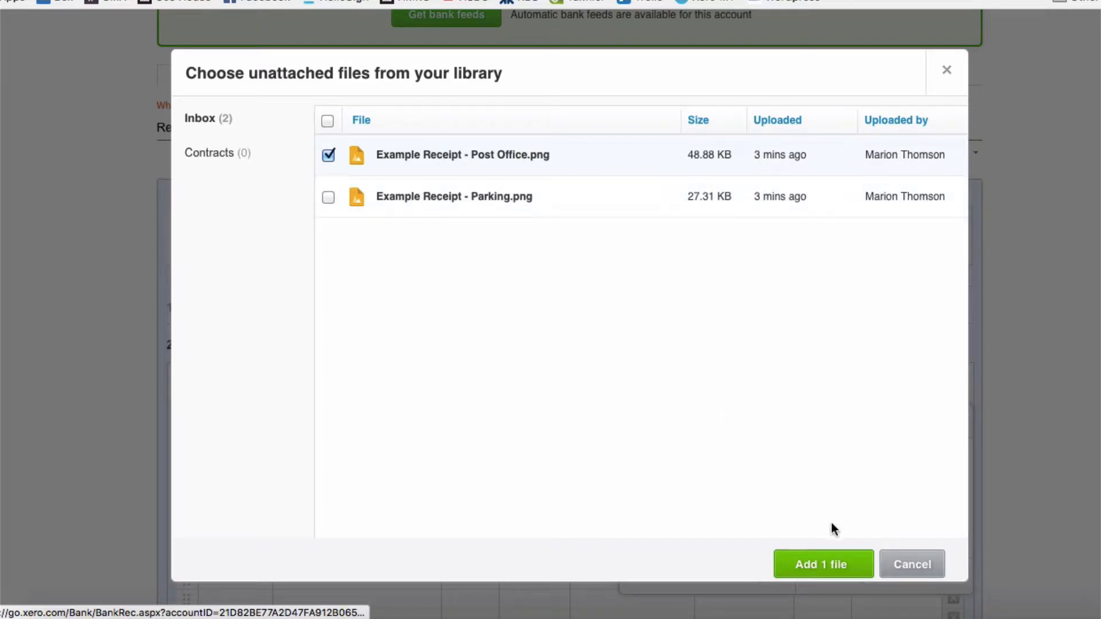
- Add the chosen receipt, save the Post Office spend transaction and reconcile the statement line
{"action": "left_click", "coordinate": [821, 566]}
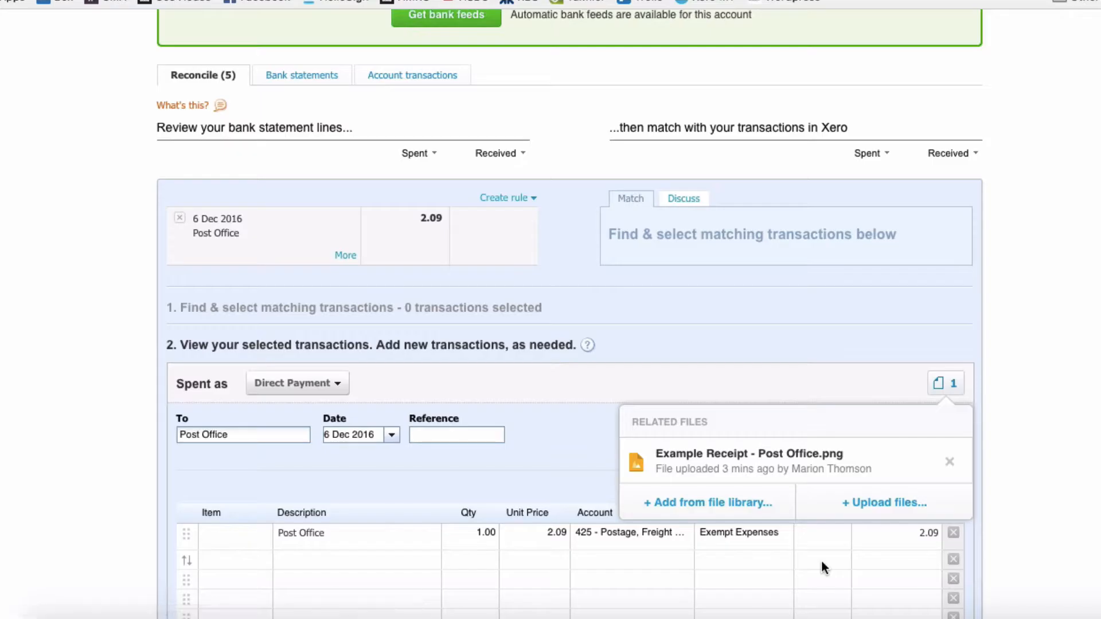
{"action": "scroll", "coordinate": [720, 356], "scroll_direction": "down", "scroll_amount": 5}
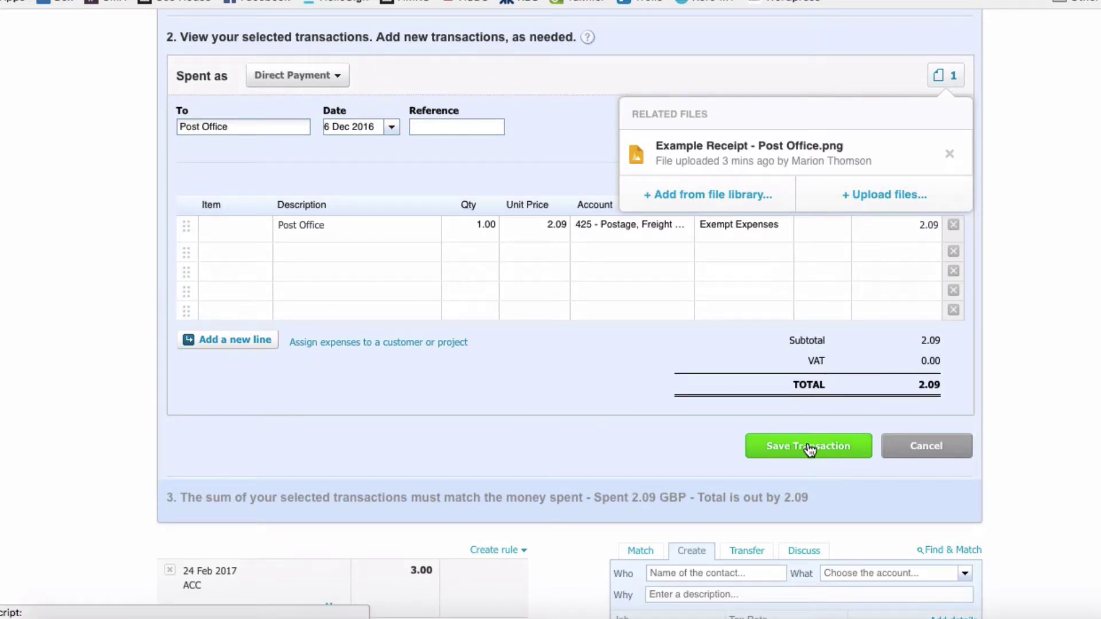
{"action": "left_click", "coordinate": [808, 447]}
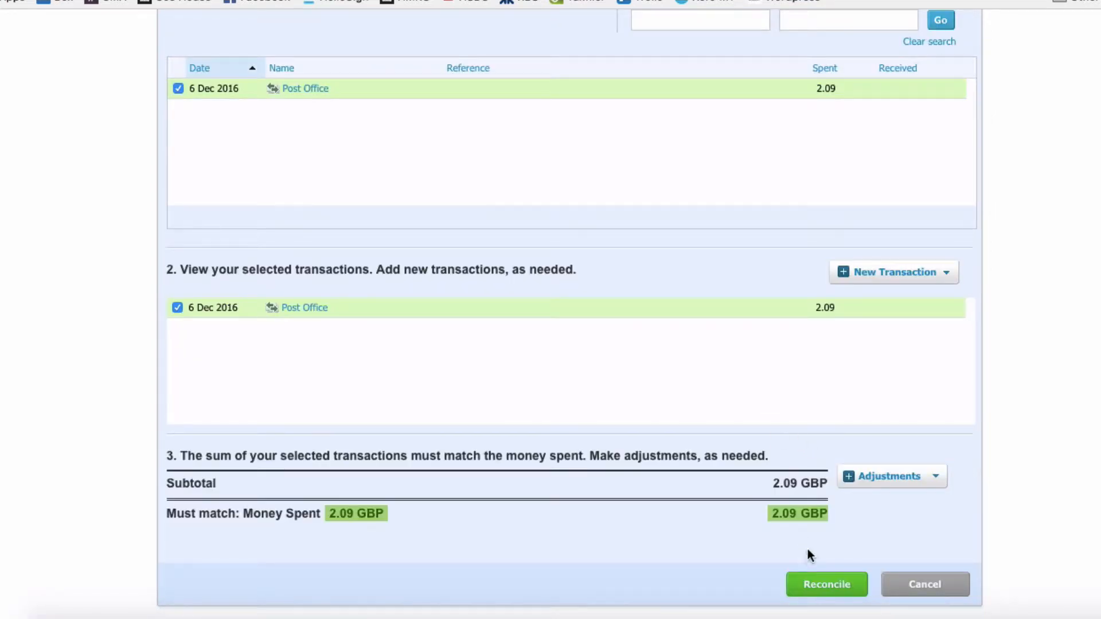
{"action": "left_click", "coordinate": [820, 587]}
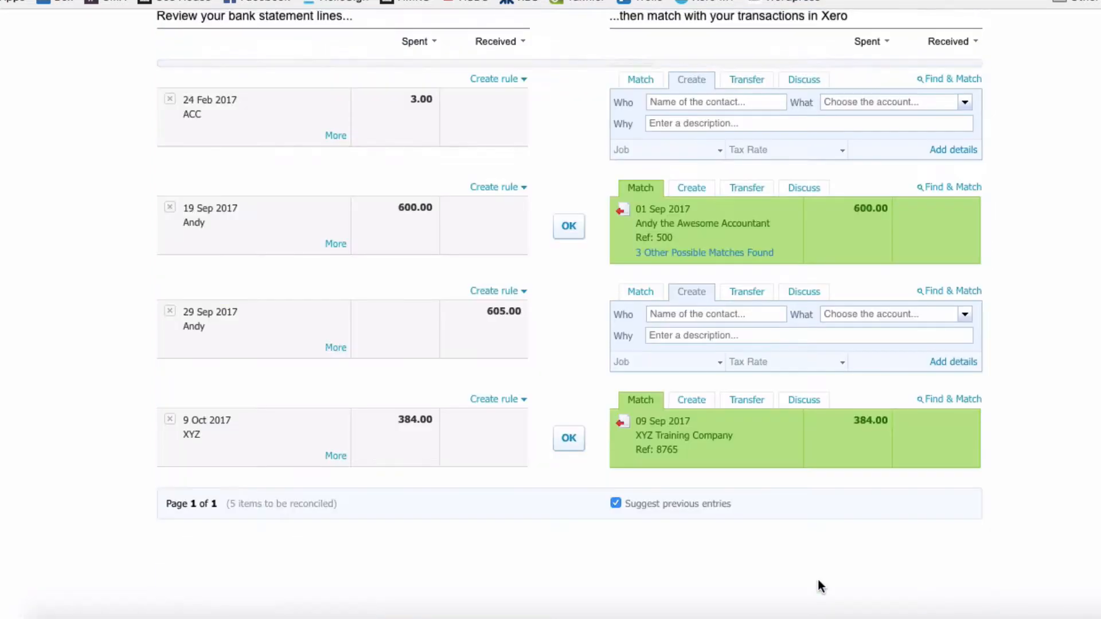
{"action": "scroll", "coordinate": [565, 358], "scroll_direction": "up", "scroll_amount": 3}
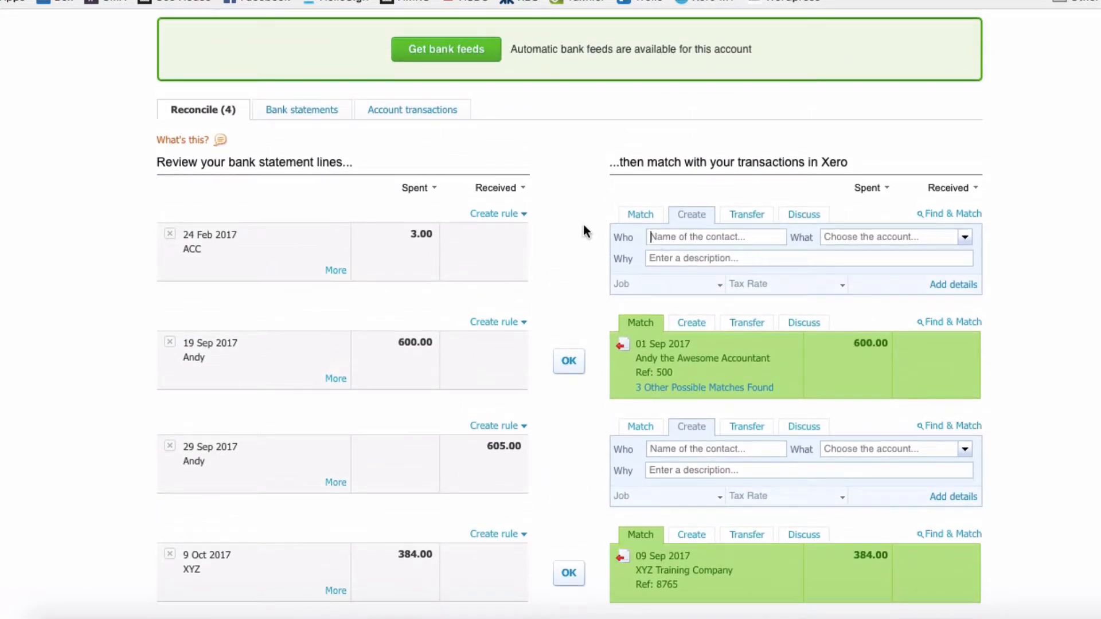
- Code the 3.00 ACC line to Aberdeen City Council, 493 Travel and Subsistence, described as Parking
{"action": "left_click", "coordinate": [648, 237]}
{"action": "type", "text": "Aberd"}
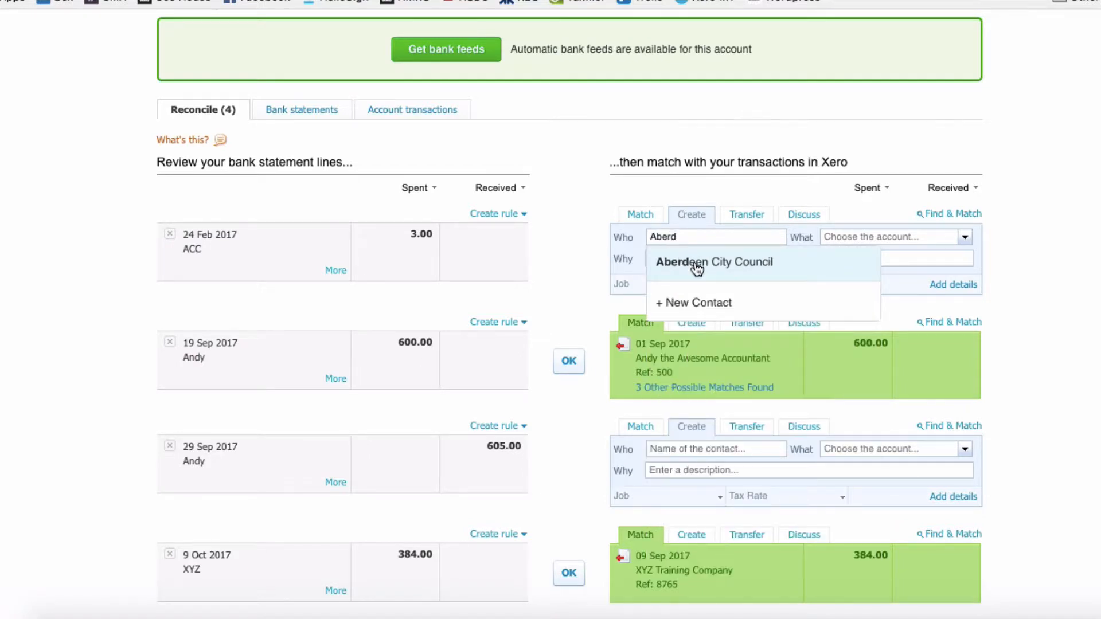
{"action": "left_click", "coordinate": [697, 263]}
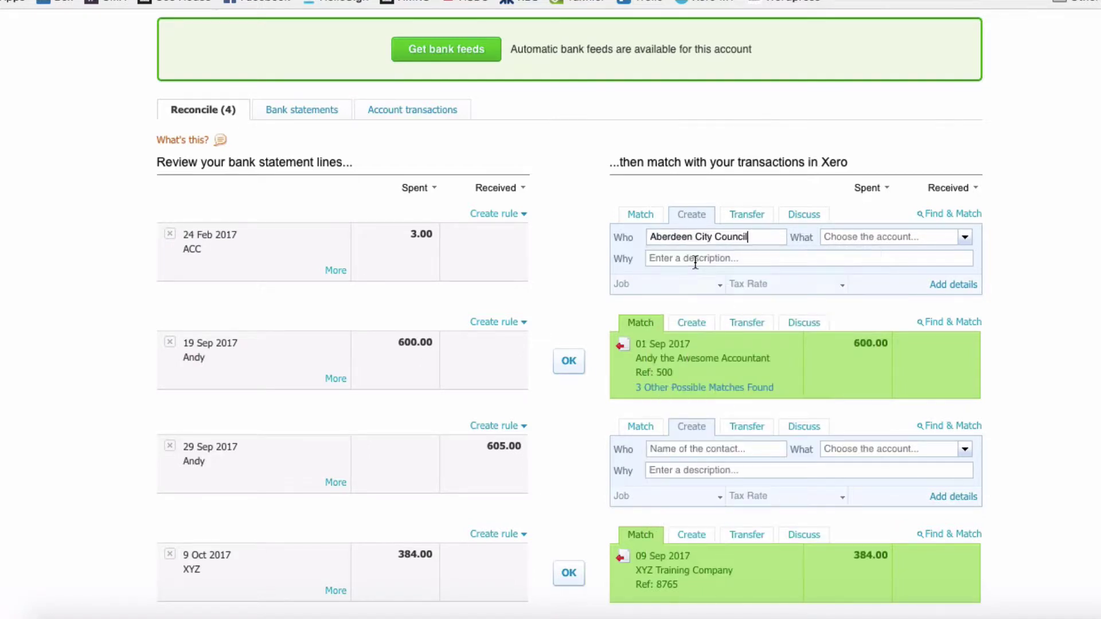
{"action": "left_click", "coordinate": [826, 238]}
{"action": "type", "text": "tra"}
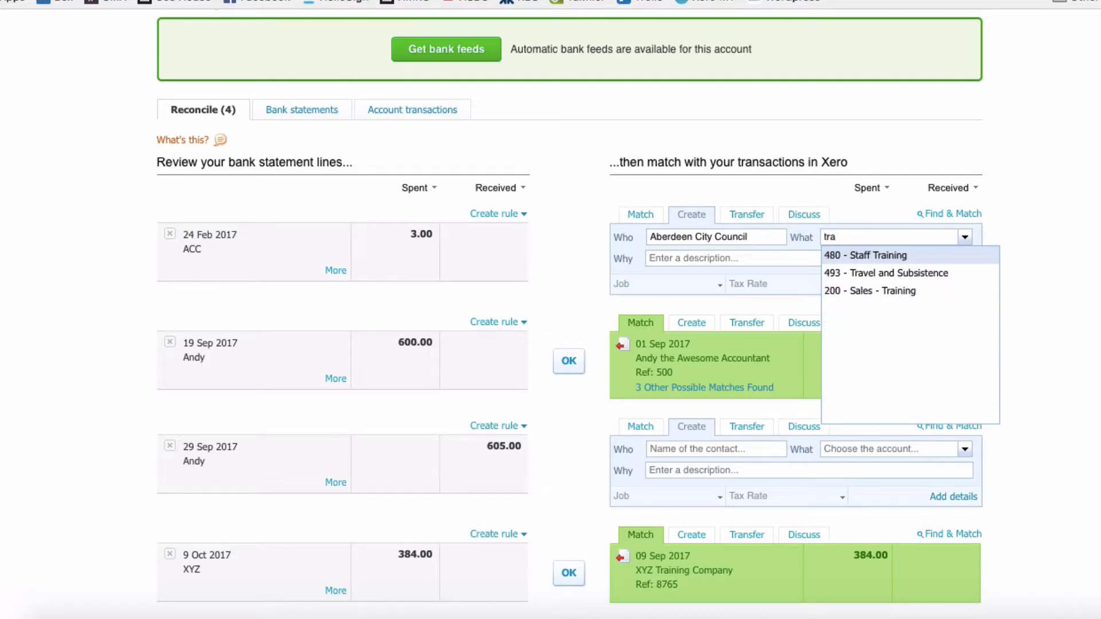
{"action": "left_click", "coordinate": [913, 275]}
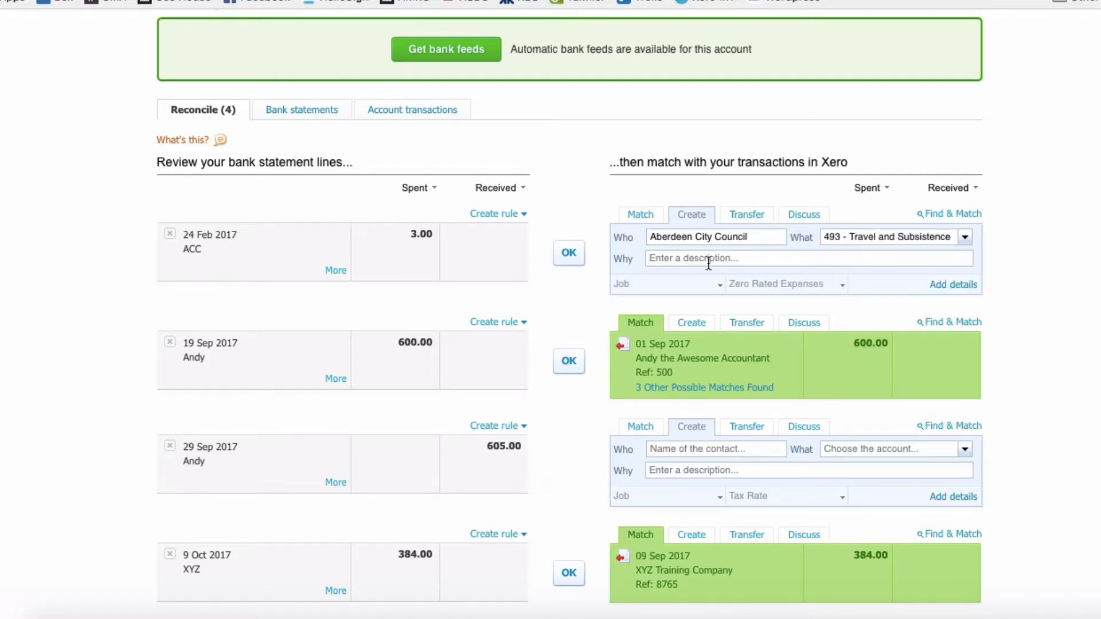
{"action": "left_click", "coordinate": [659, 260]}
{"action": "type", "text": "Pa"}
{"action": "type", "text": "rking"}
{"action": "left_click", "coordinate": [953, 282]}
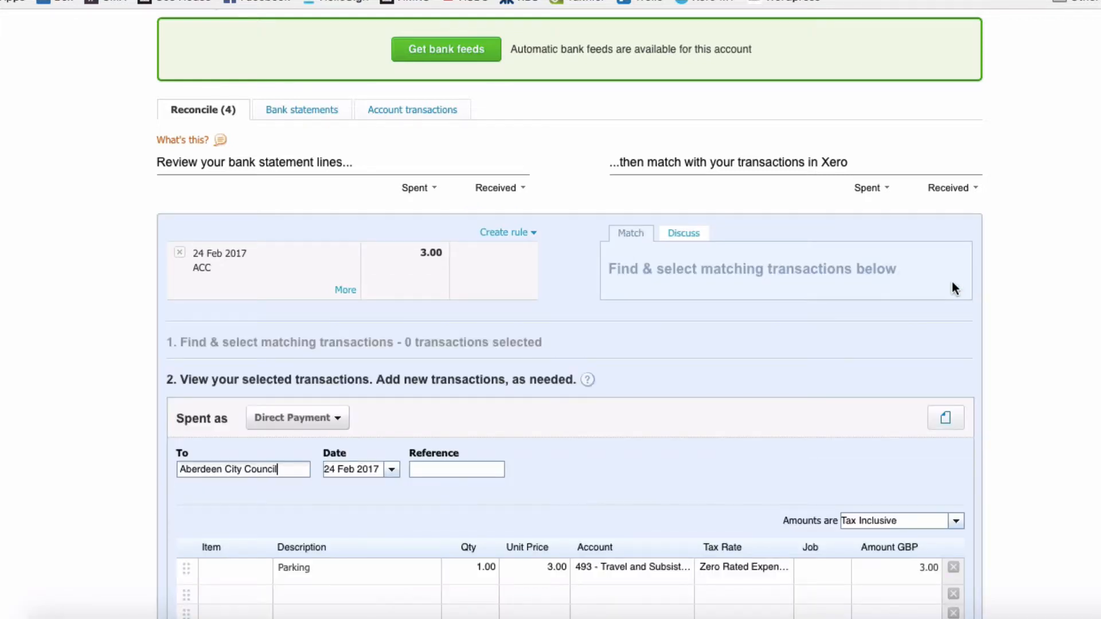
- Preview, select and add Example Receipt - Parking.png from the file library to the payment
{"action": "left_click", "coordinate": [942, 421]}
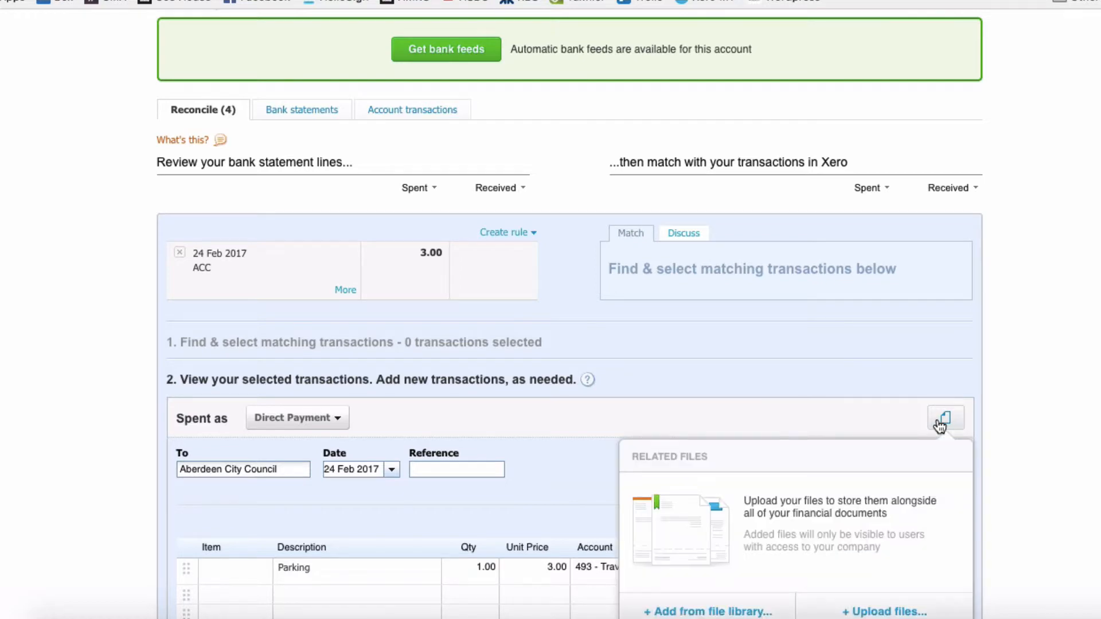
{"action": "scroll", "coordinate": [902, 457], "scroll_direction": "down", "scroll_amount": 3}
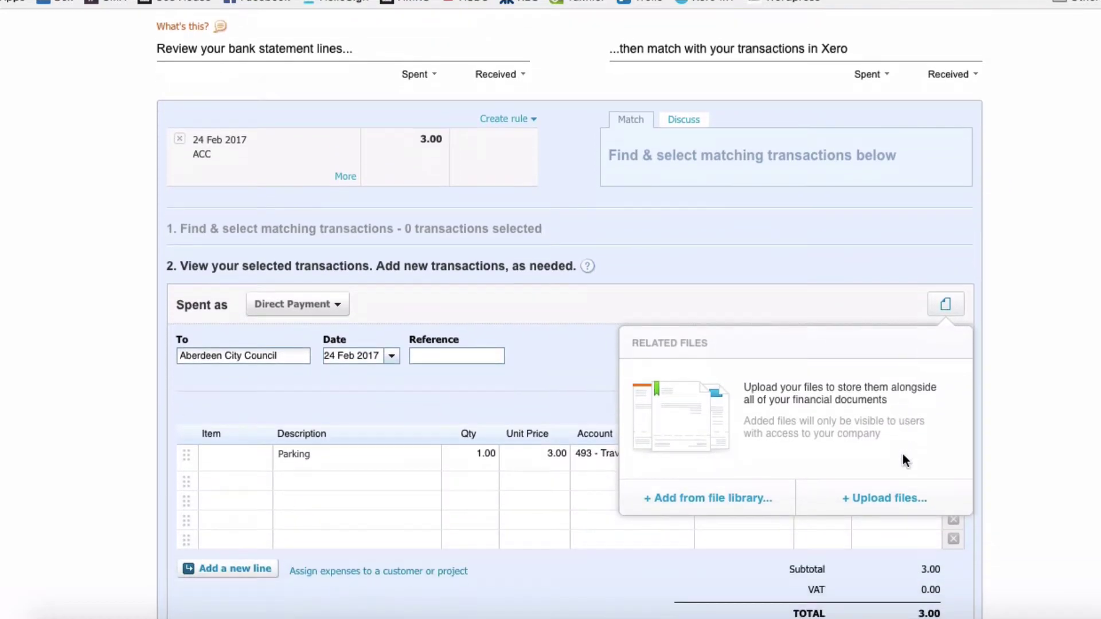
{"action": "left_click", "coordinate": [737, 500]}
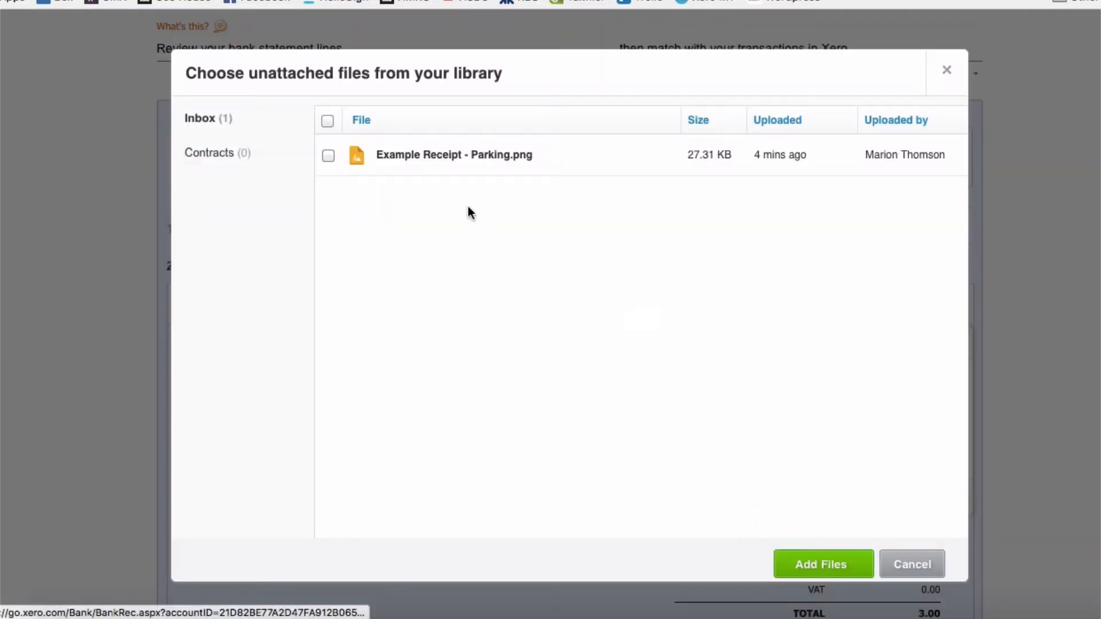
{"action": "left_click", "coordinate": [482, 156]}
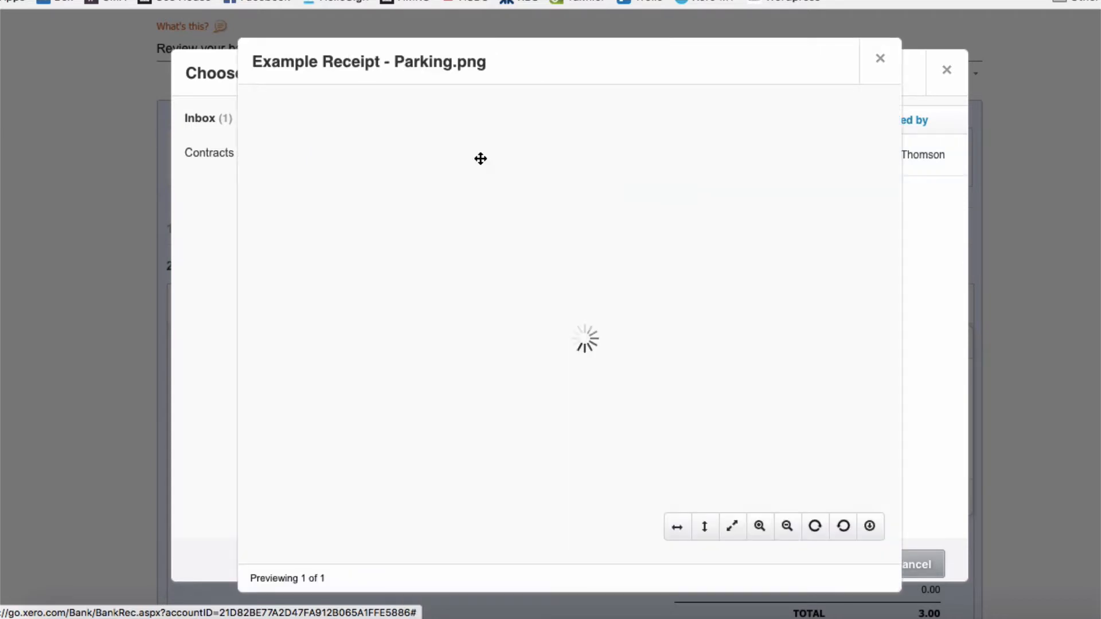
{"action": "right_click", "coordinate": [530, 237]}
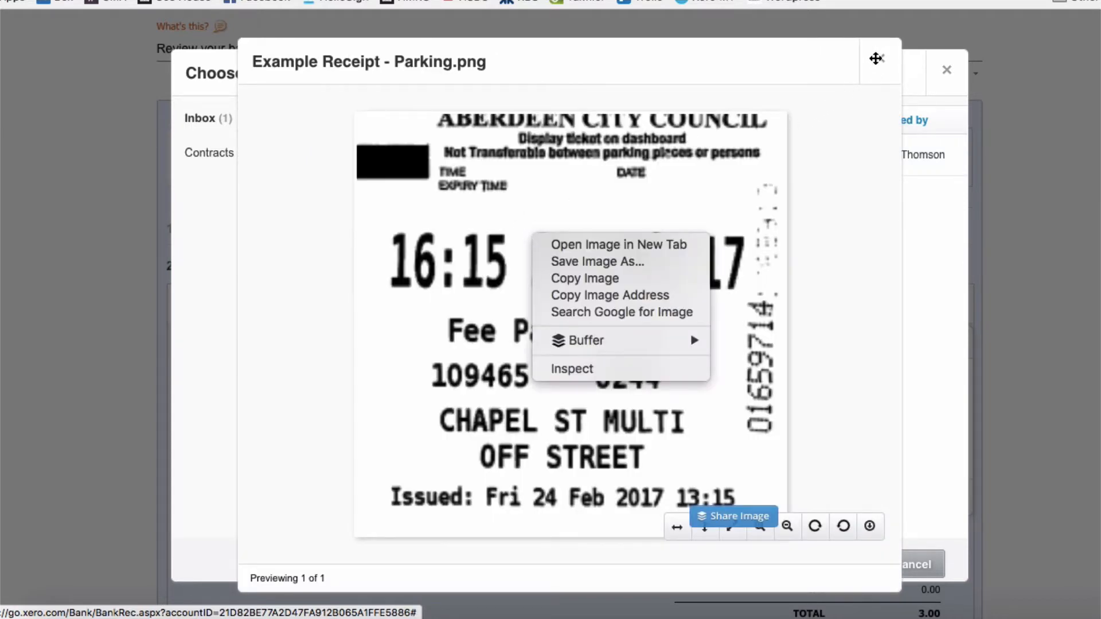
{"action": "left_click", "coordinate": [876, 60]}
{"action": "left_click", "coordinate": [878, 61]}
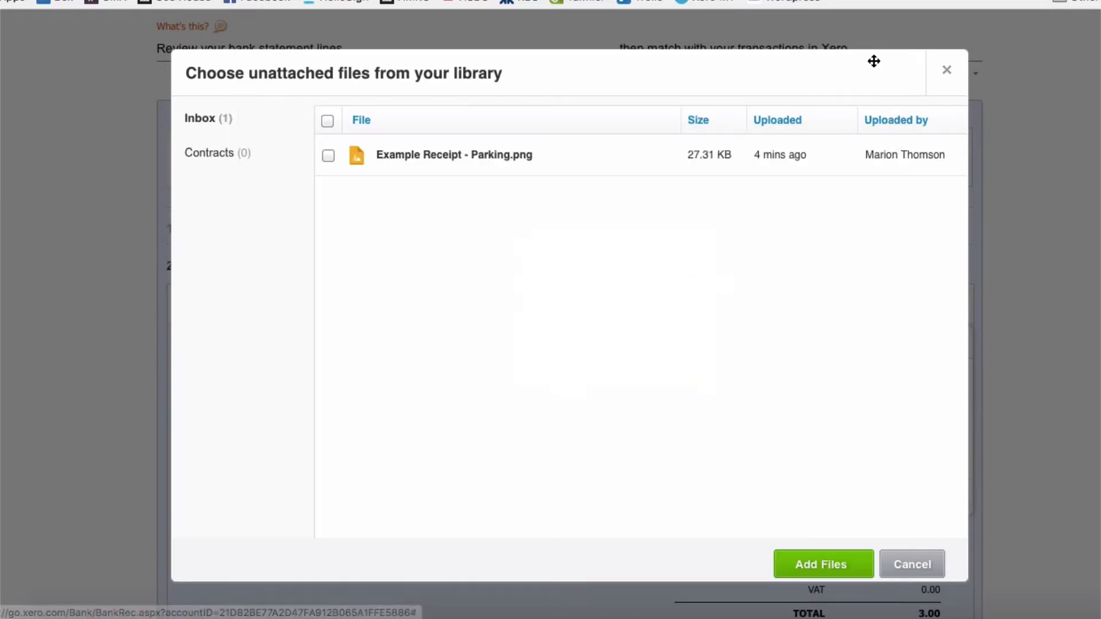
{"action": "left_click", "coordinate": [329, 156]}
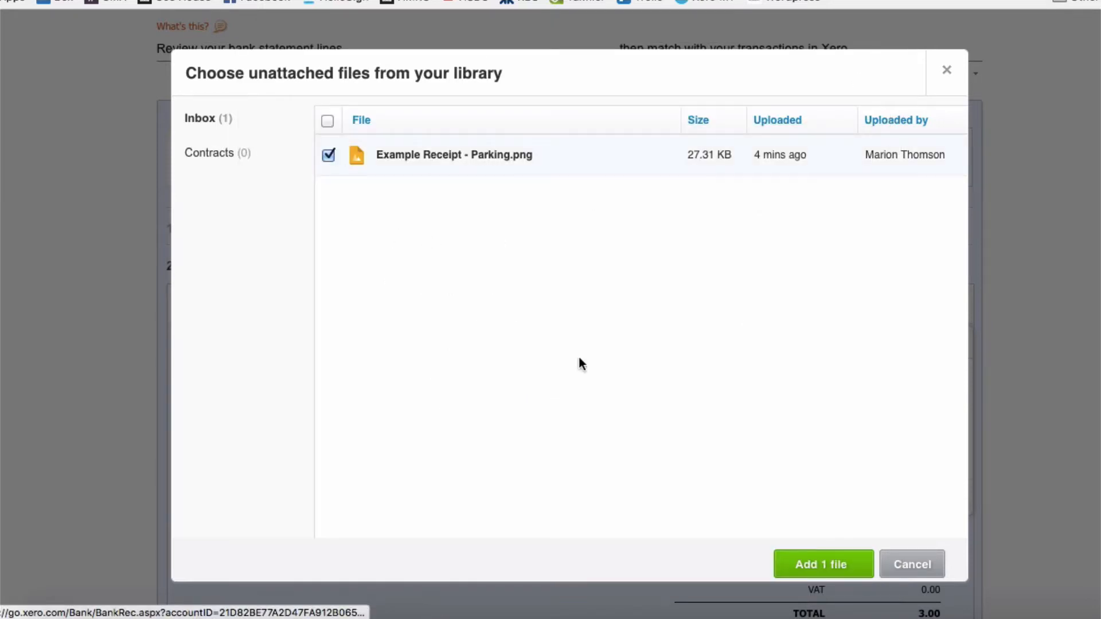
{"action": "left_click", "coordinate": [812, 562]}
{"action": "scroll", "coordinate": [690, 470], "scroll_direction": "down", "scroll_amount": 2}
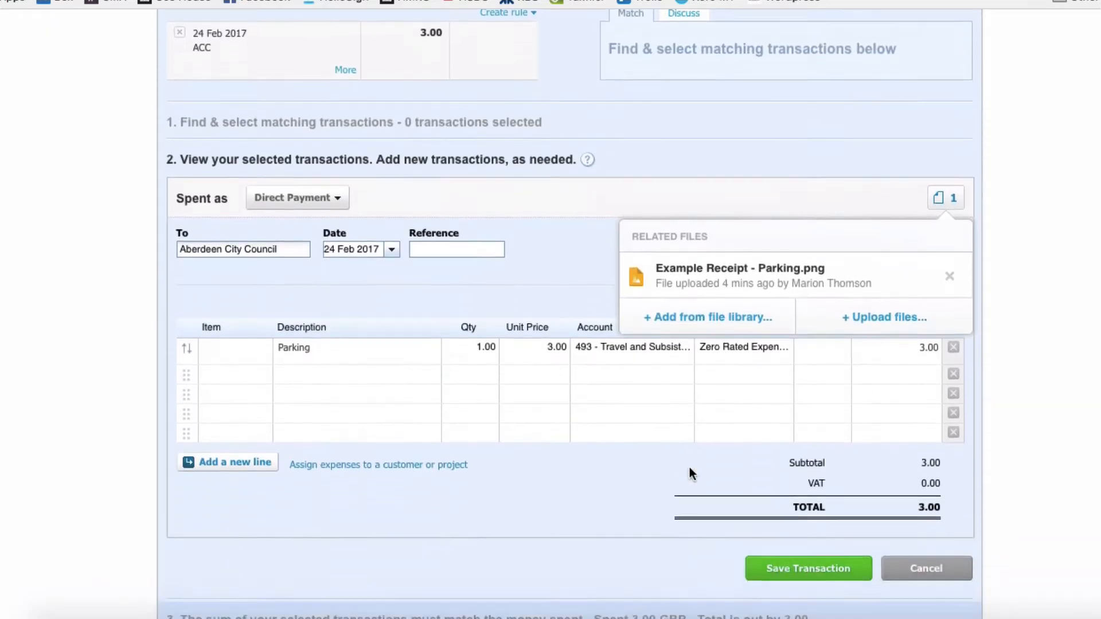
- Save the Aberdeen City Council payment and confirm reconciliation of the ACC line
{"action": "left_click", "coordinate": [803, 510]}
{"action": "scroll", "coordinate": [803, 515], "scroll_direction": "down", "scroll_amount": 3}
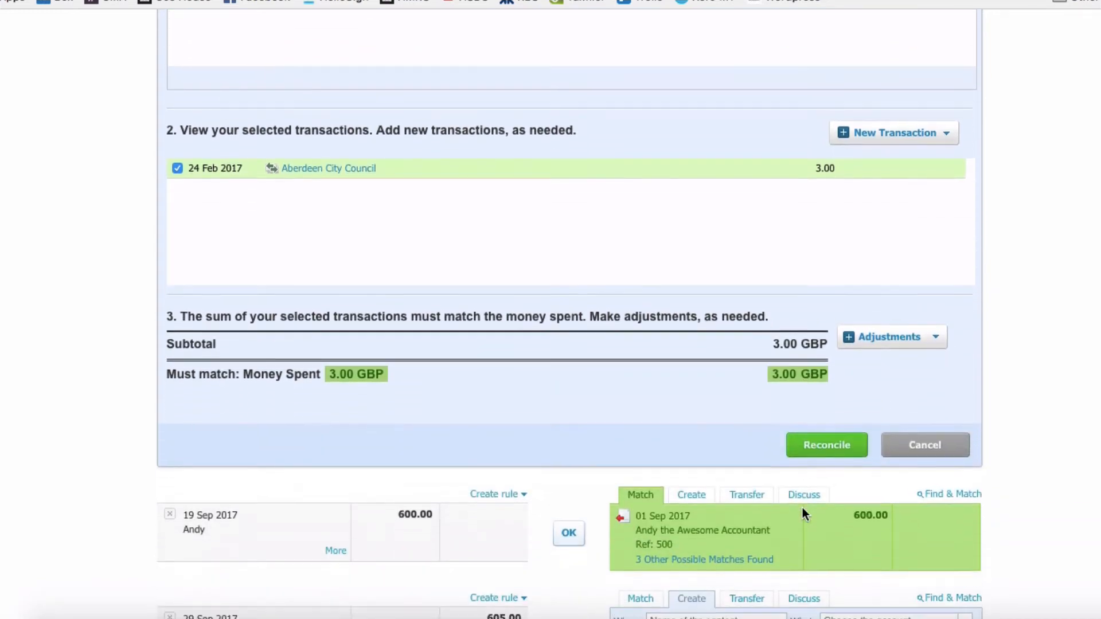
{"action": "scroll", "coordinate": [809, 422], "scroll_direction": "up", "scroll_amount": 5}
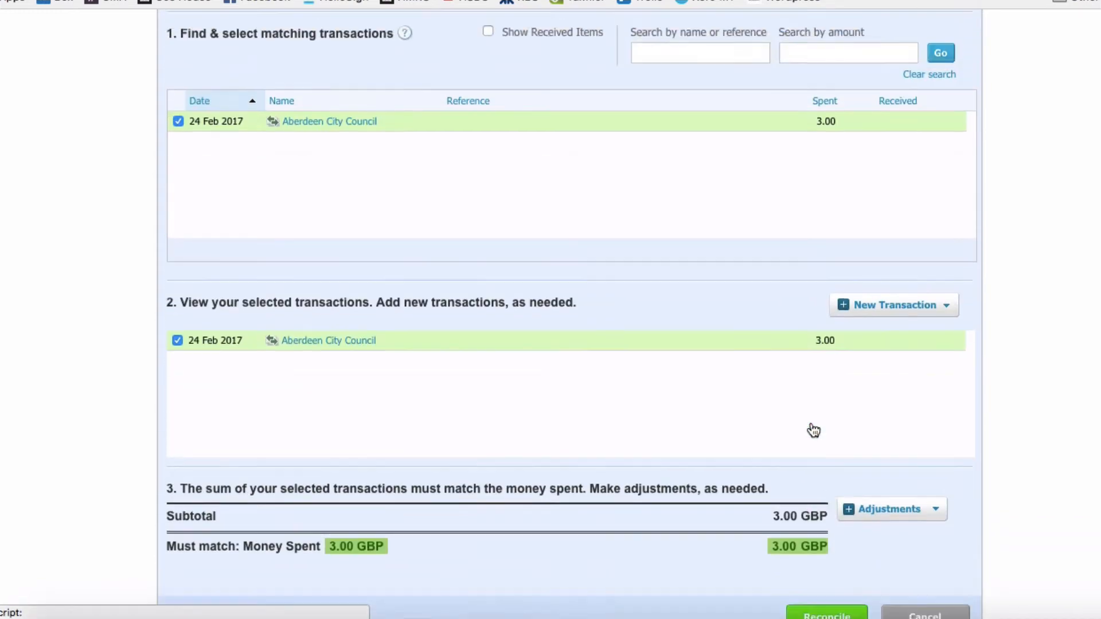
{"action": "scroll", "coordinate": [814, 430], "scroll_direction": "up", "scroll_amount": 1}
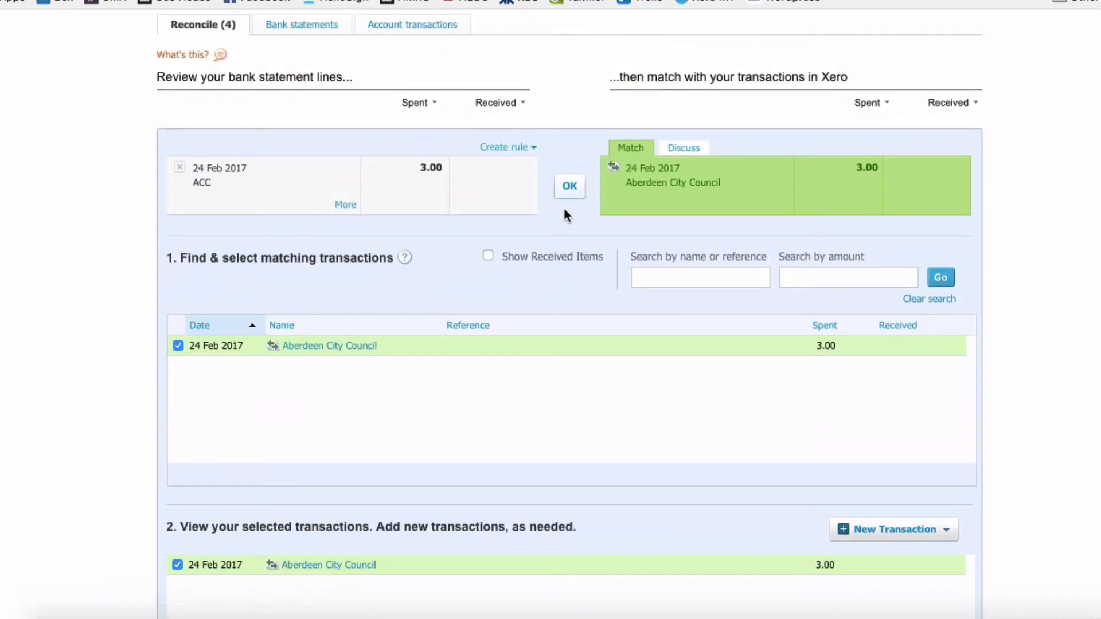
{"action": "left_click", "coordinate": [569, 188]}
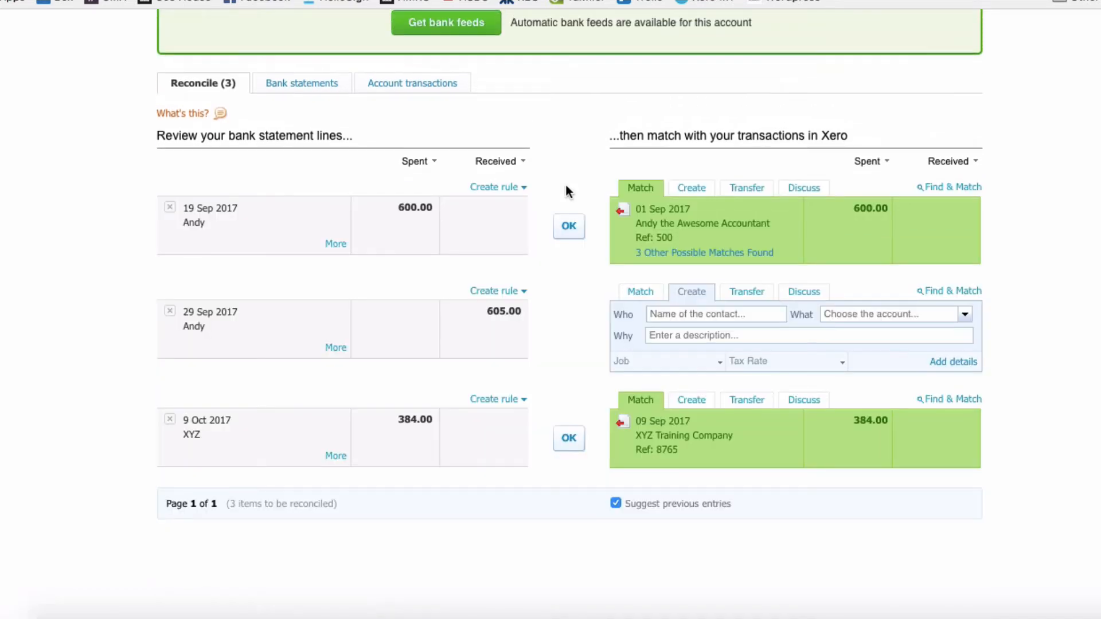
{"action": "scroll", "coordinate": [565, 192], "scroll_direction": "up", "scroll_amount": 5}
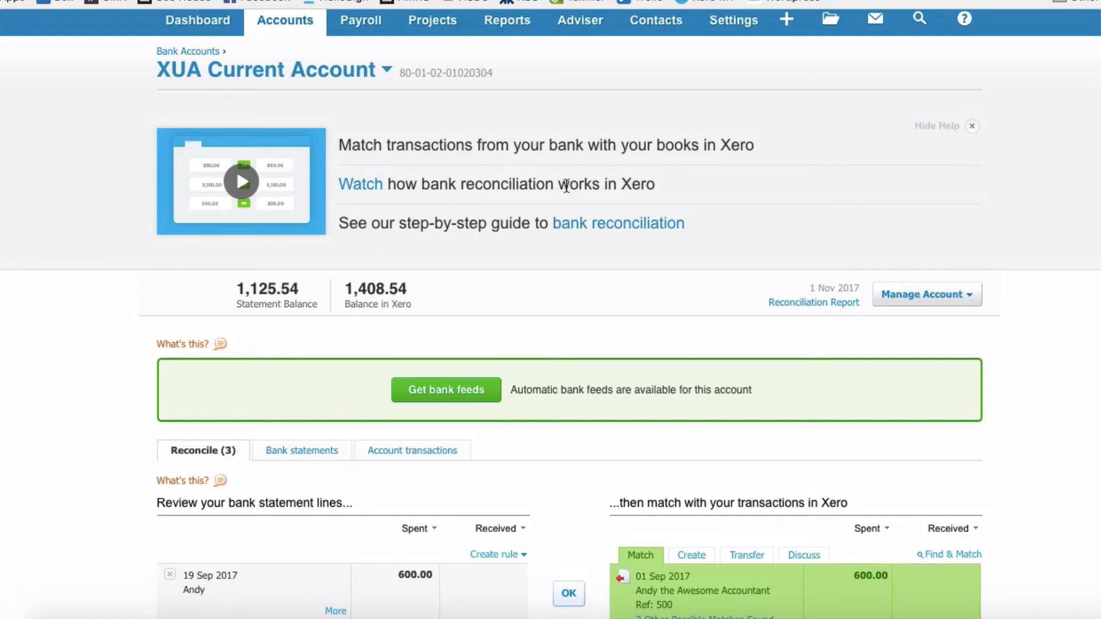
{"action": "scroll", "coordinate": [566, 186], "scroll_direction": "down", "scroll_amount": 2}
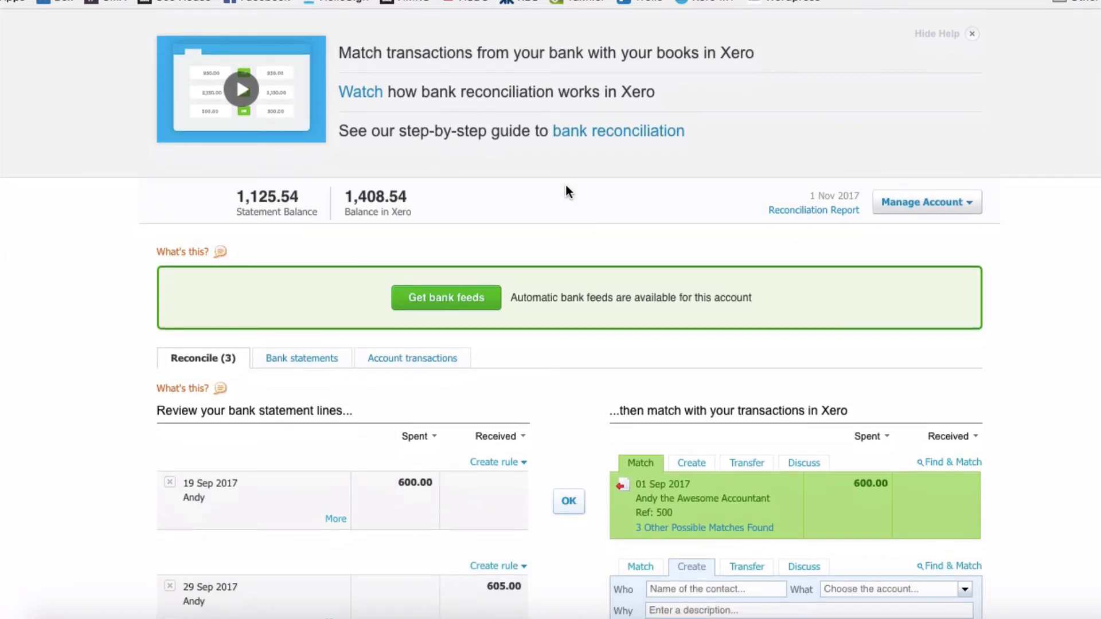
{"action": "scroll", "coordinate": [564, 184], "scroll_direction": "up", "scroll_amount": 2}
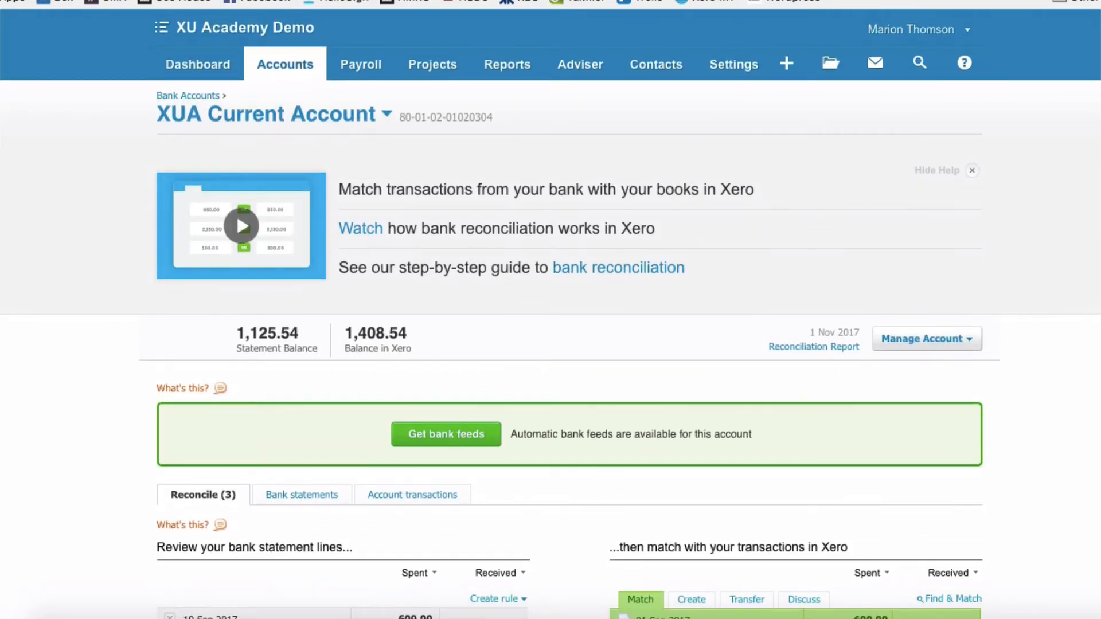